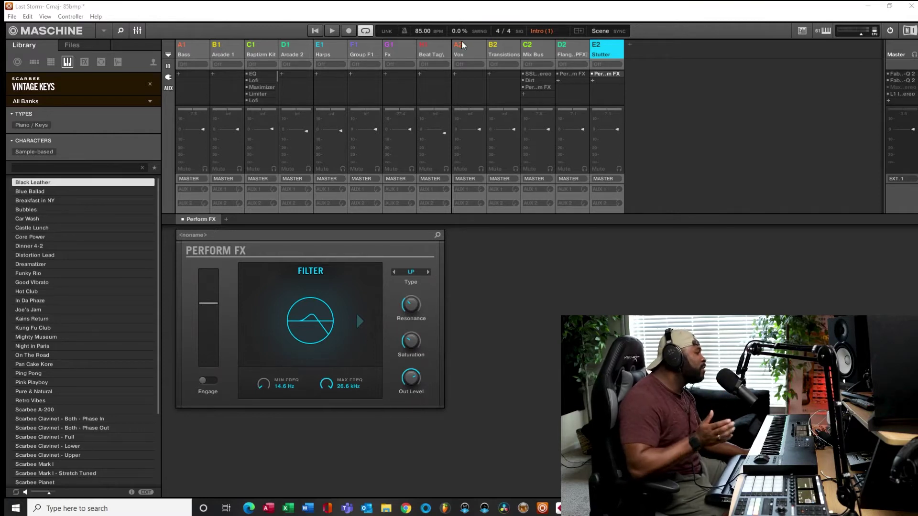
Step: Inspect the Transitions and Mix Bus effect chains, then select the A1 Bass group
click(509, 50)
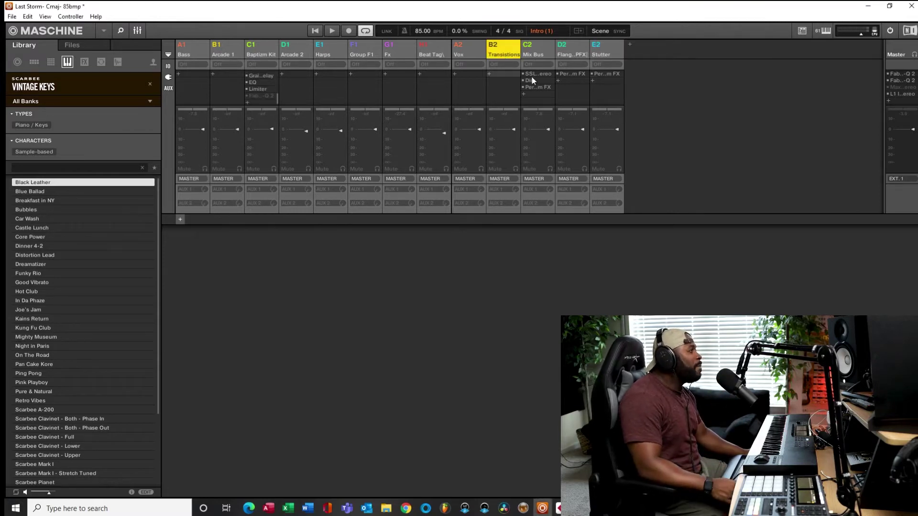
click(546, 50)
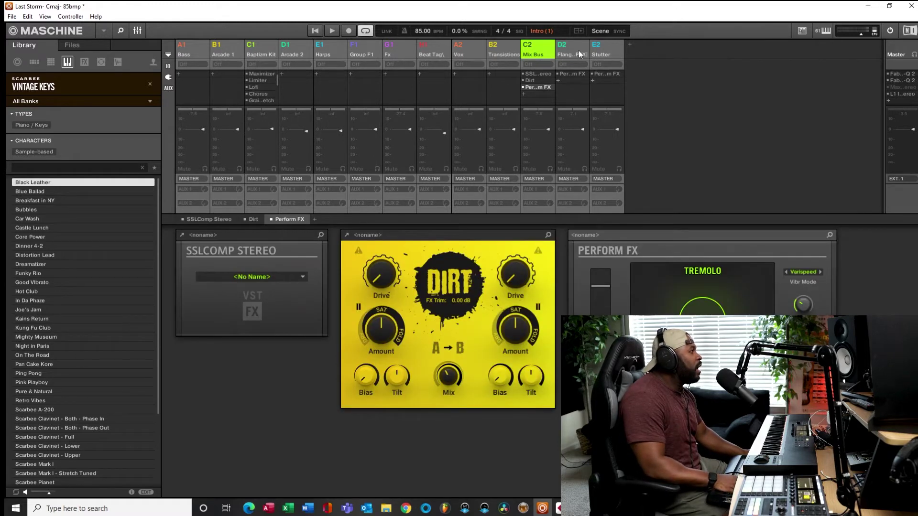
click(512, 50)
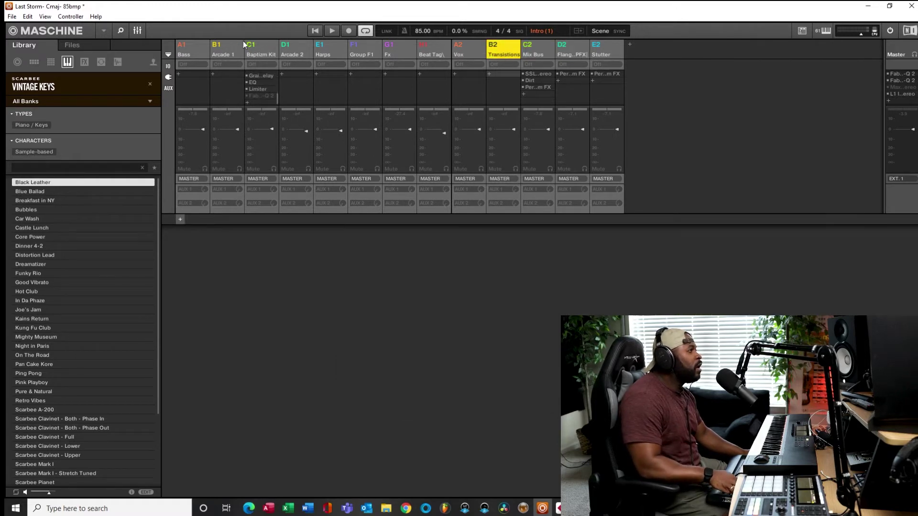
click(198, 45)
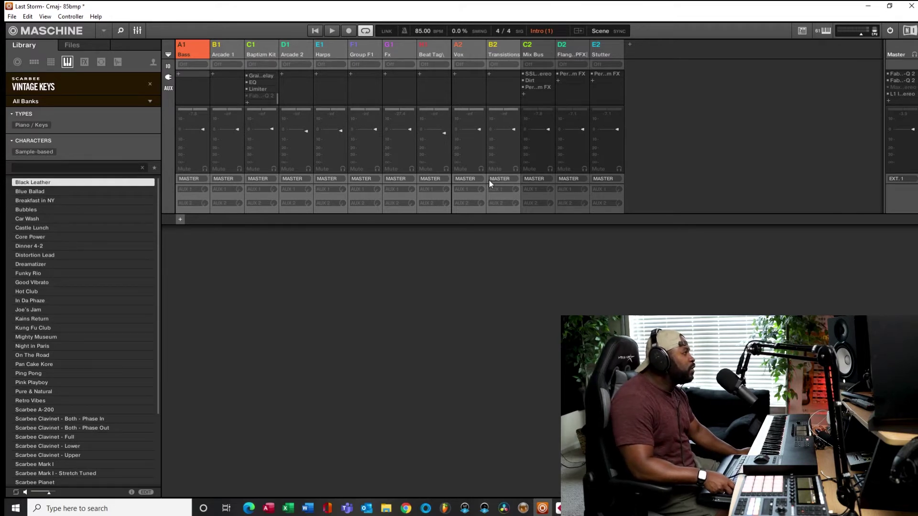
Step: Route groups Bass through Transitions into C2 - Mix Bus, revert them to Master, then show Mix Bus effects
click(185, 178)
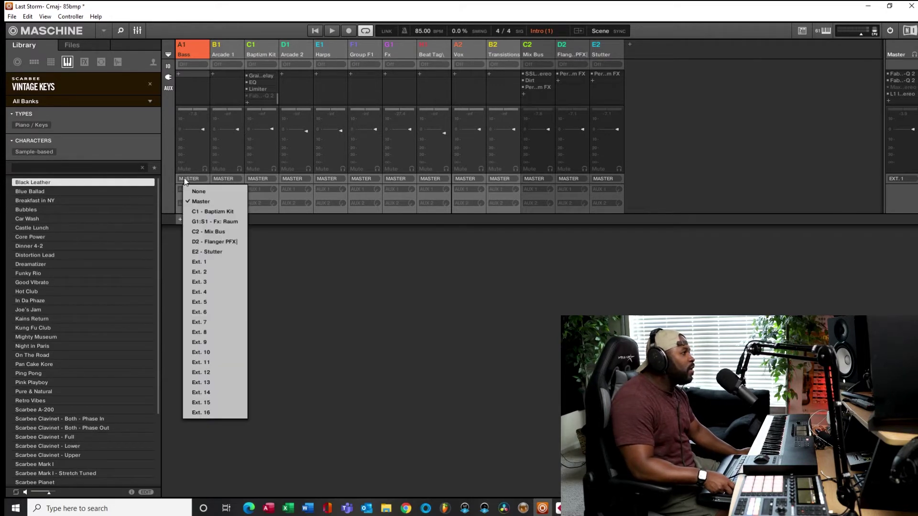
click(223, 232)
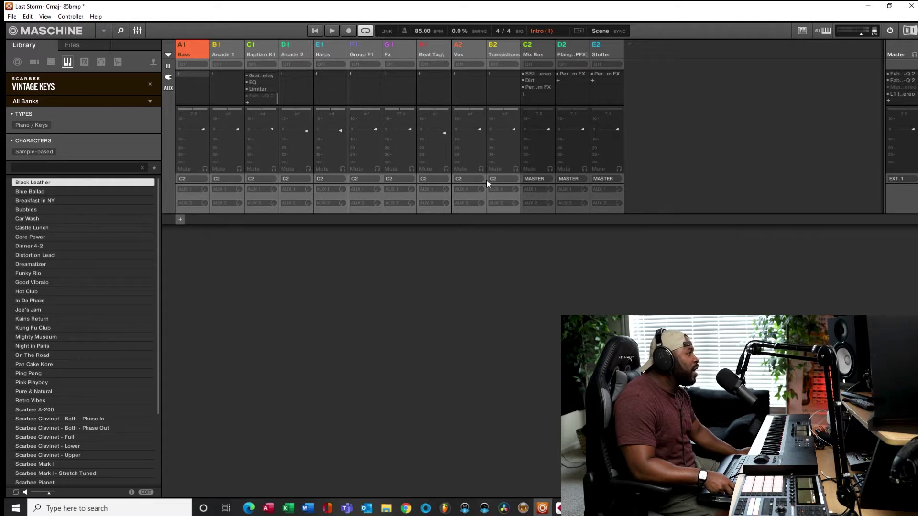
click(462, 179)
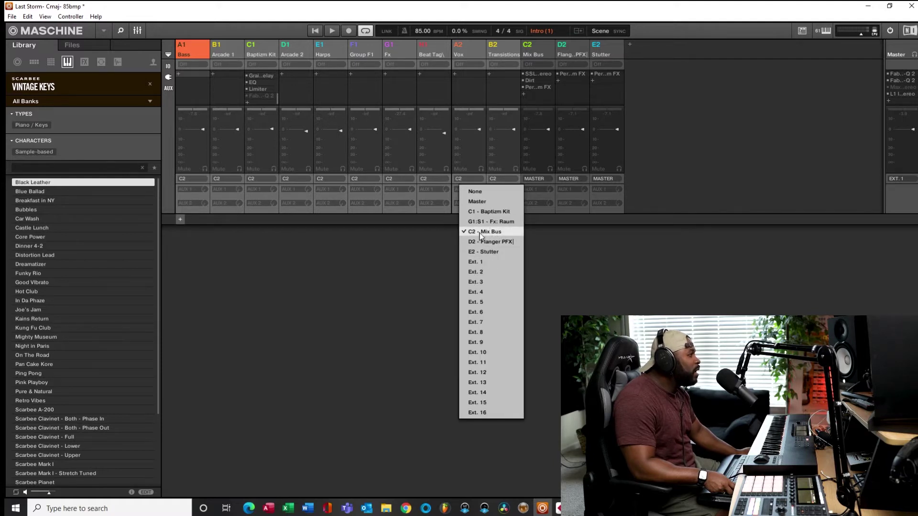
click(478, 201)
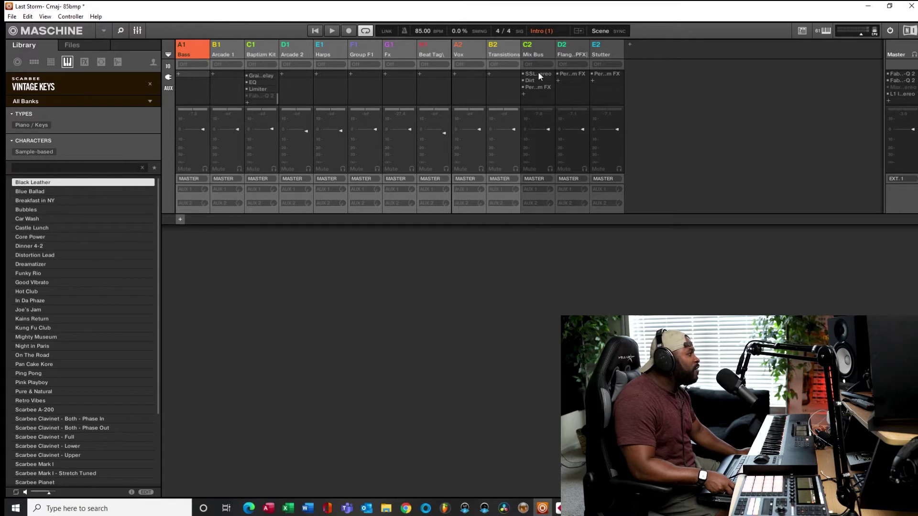
click(537, 59)
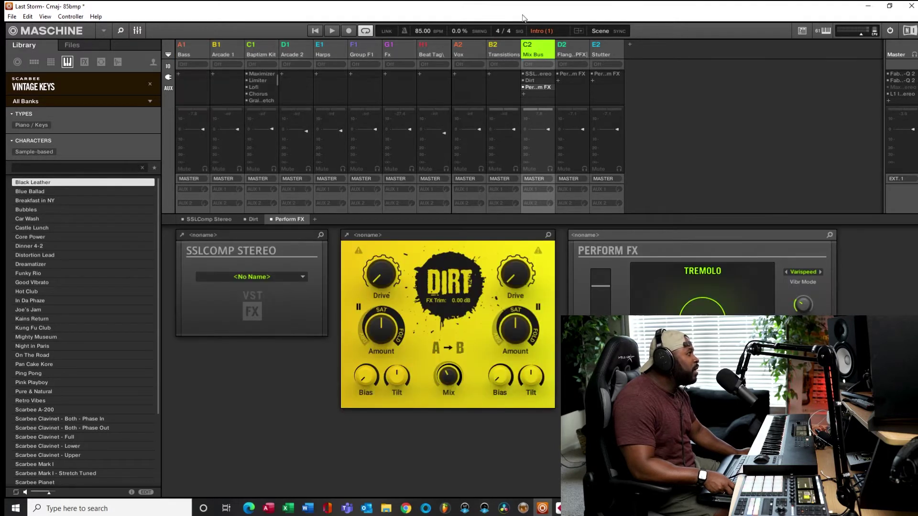
Step: Add a new empty group, Group F2, from the arrange view and return to the mixer
click(169, 53)
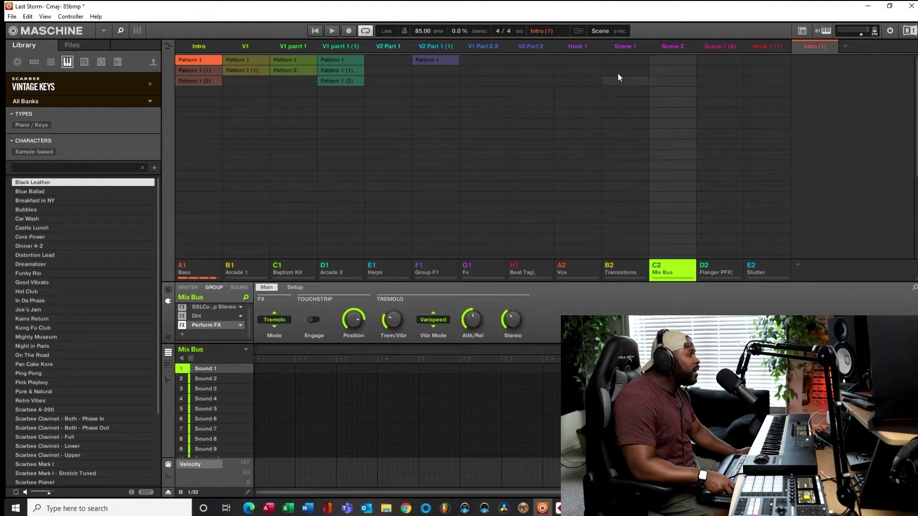
click(799, 266)
key(ctrl+m)
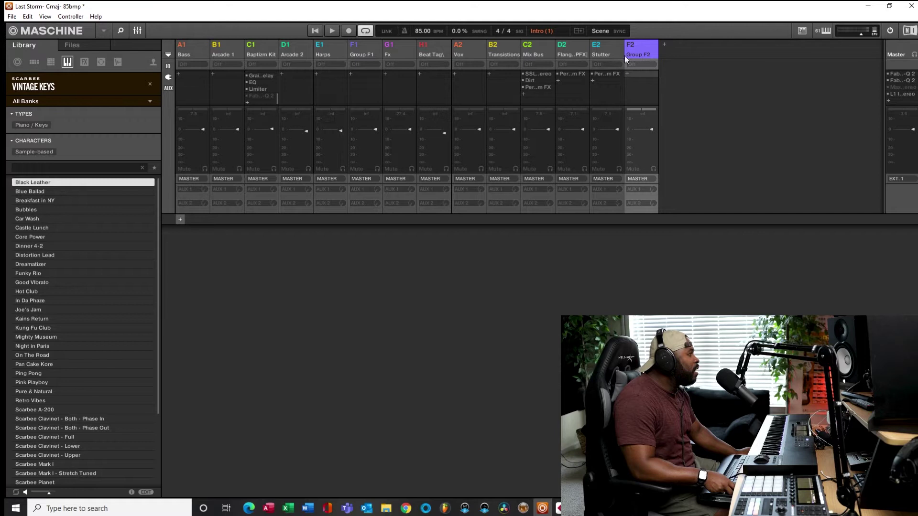
Step: Load Internal > Perform FX into an insert slot on Group F2
click(500, 179)
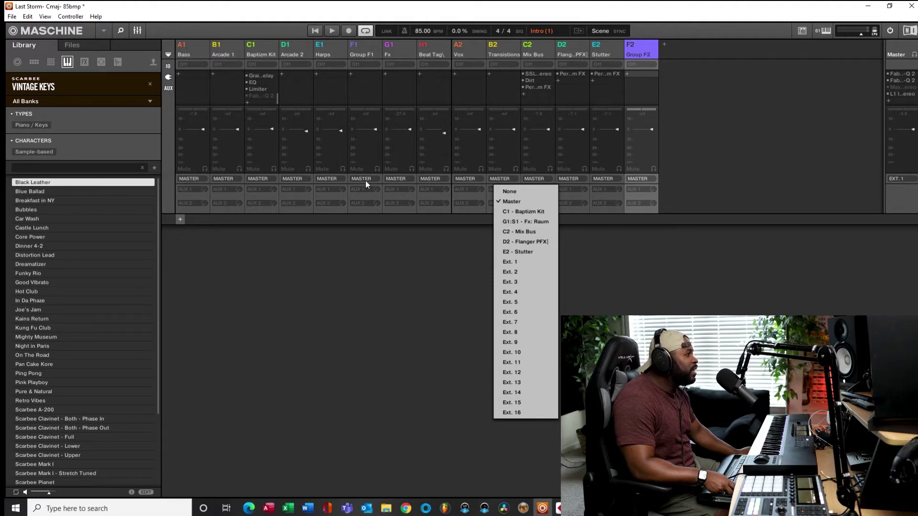
click(627, 74)
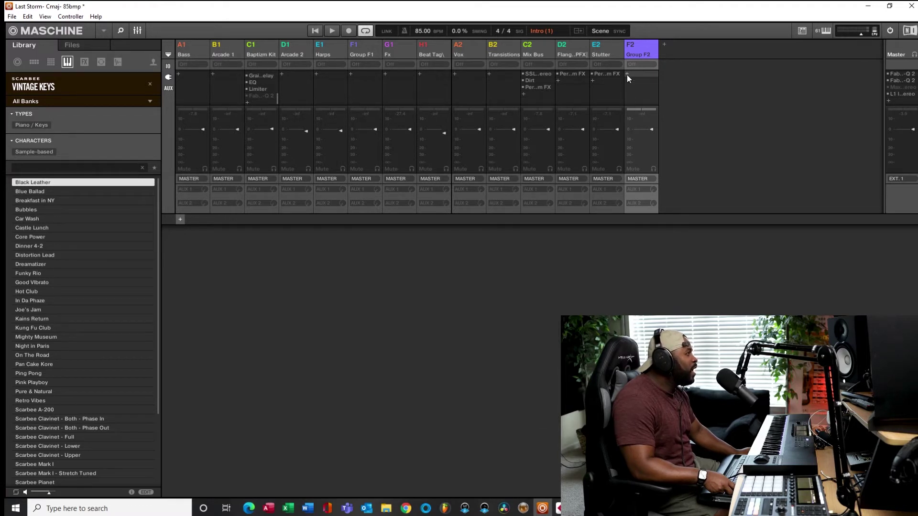
click(627, 74)
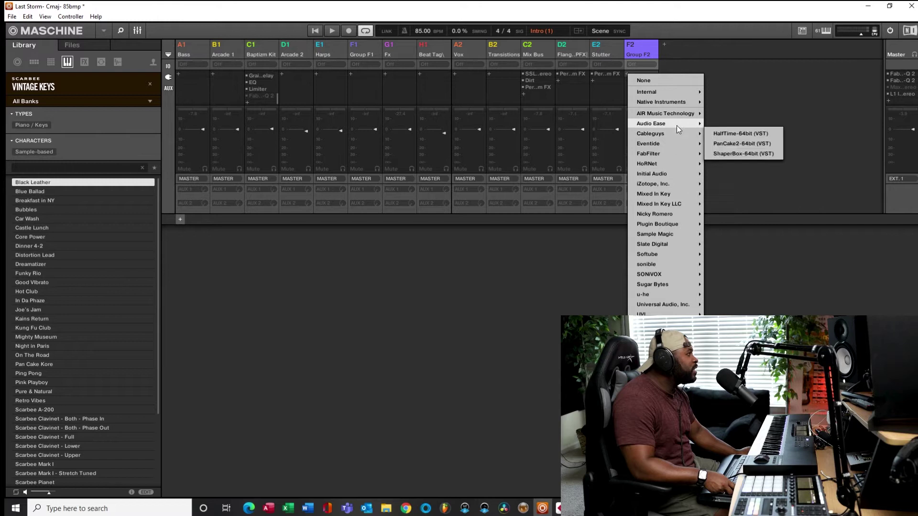
mouse_move(673, 108)
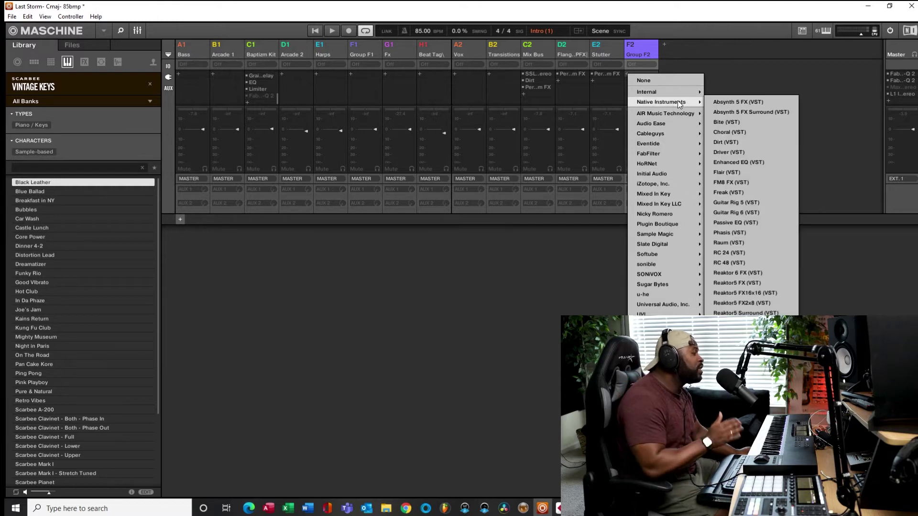
click(733, 59)
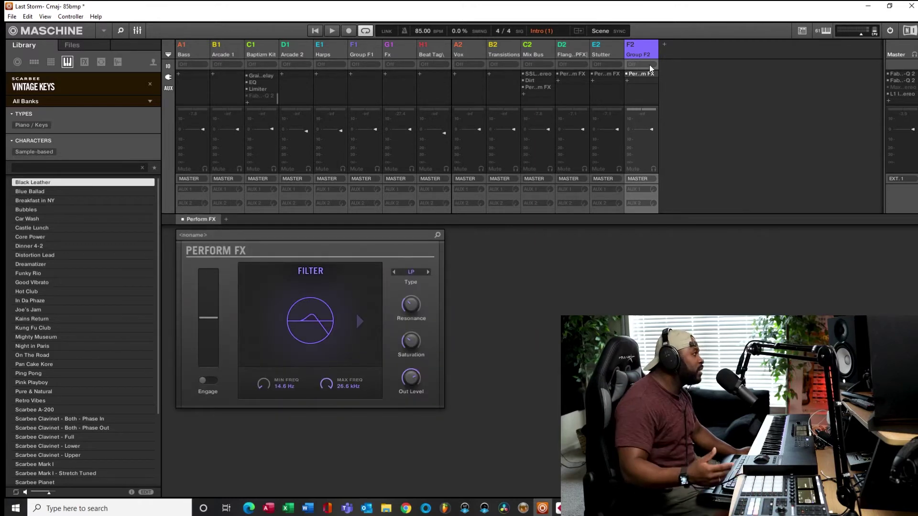
Step: Switch Group F2's Perform FX effect from Filter to Burst Echo, then select the Bass group
click(320, 272)
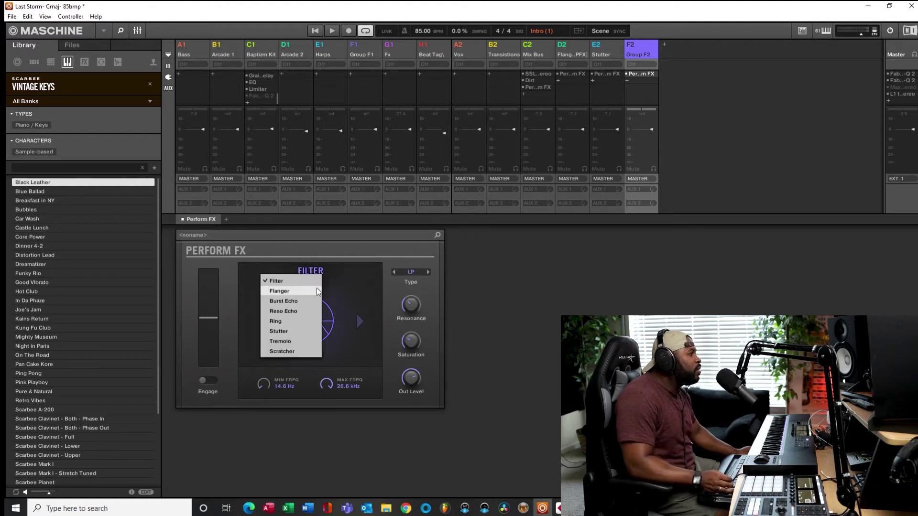
click(286, 301)
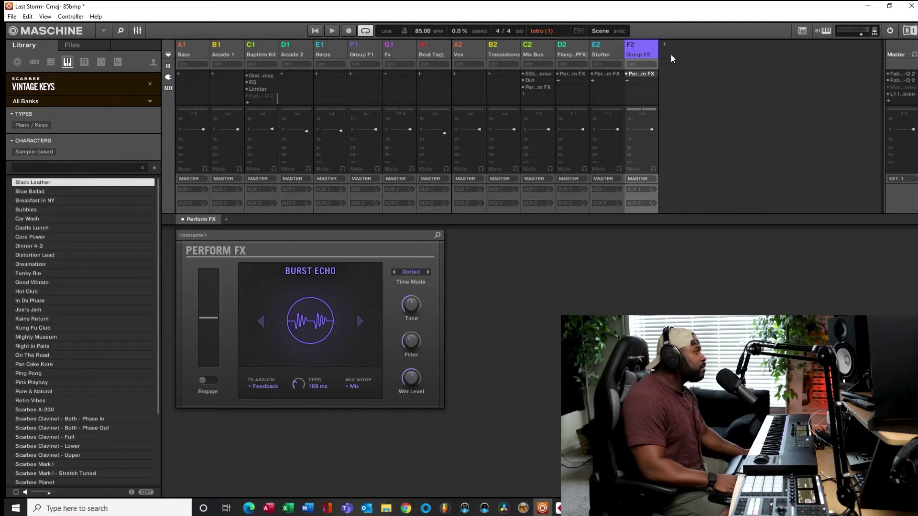
click(197, 53)
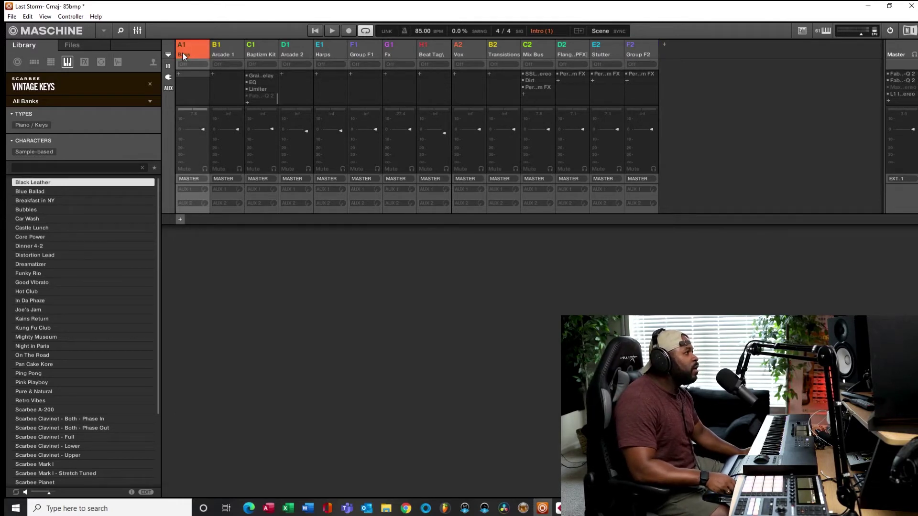
Step: Play the song timeline from bar 9 and go back to the mixer during playback
click(138, 32)
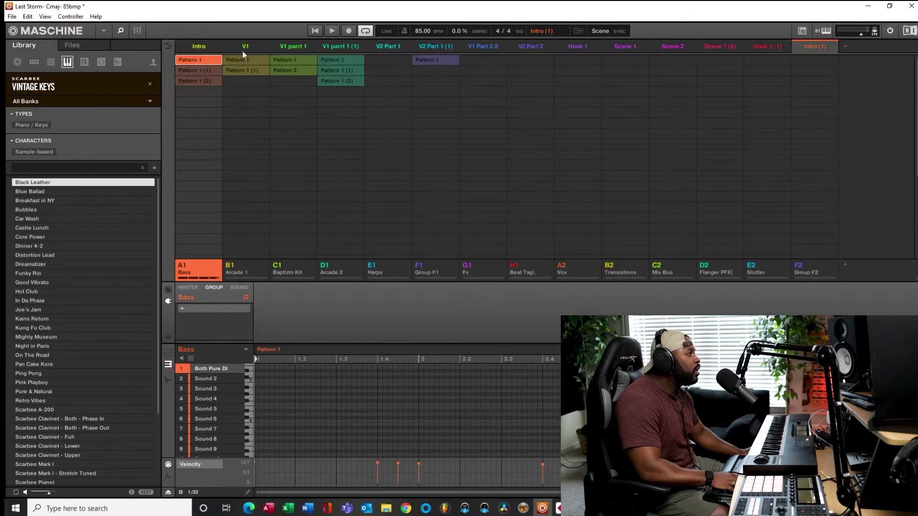
click(168, 46)
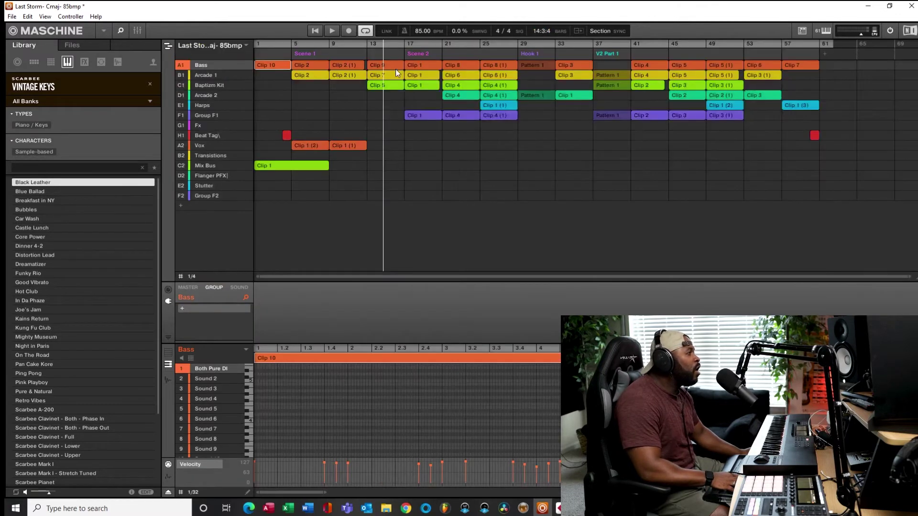
click(328, 43)
click(328, 44)
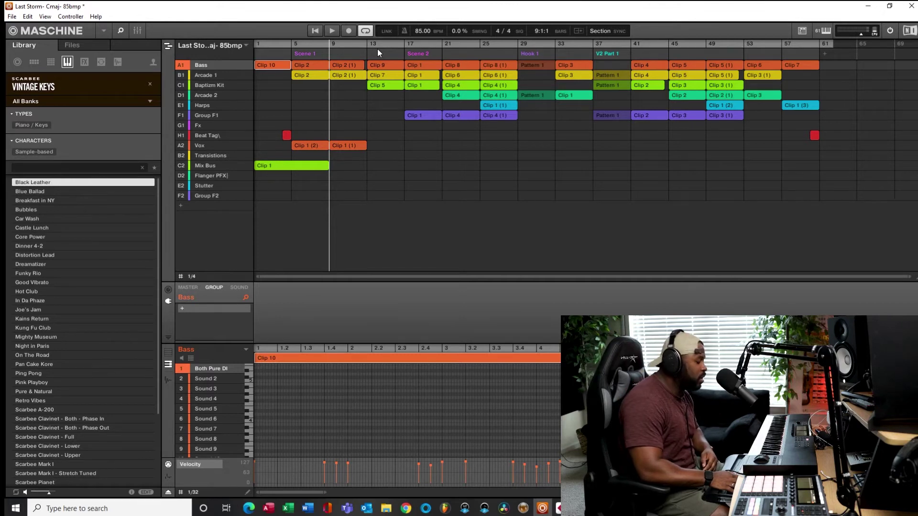
key(space)
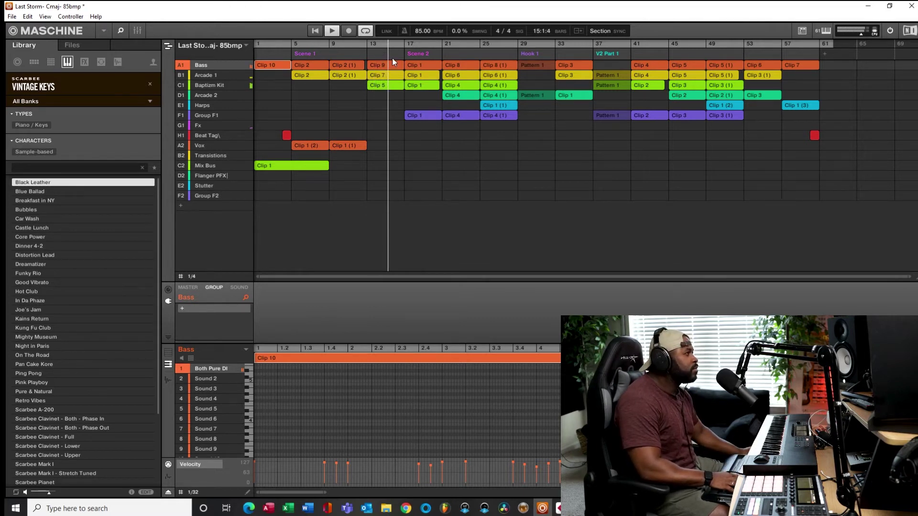
click(138, 30)
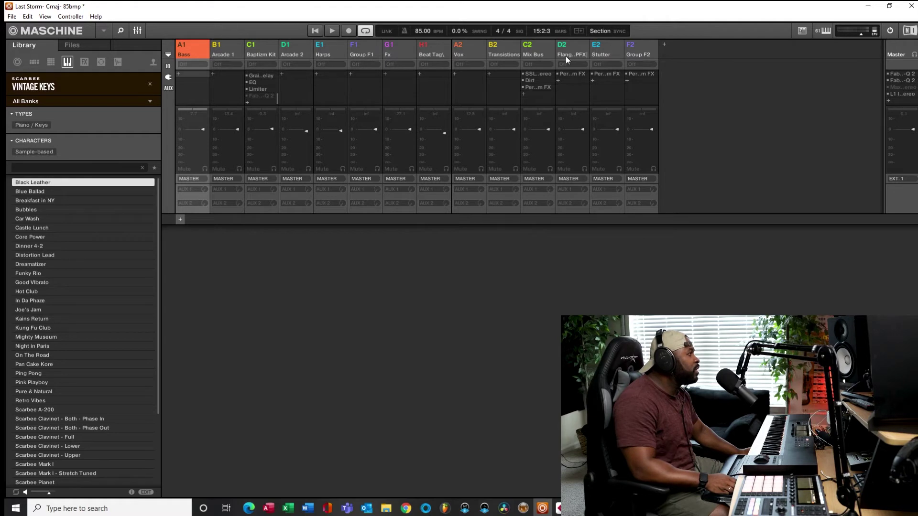
Step: Rename Group F2 to 'Burst Echo', then select groups A1 Bass through B2 Transitions
click(637, 56)
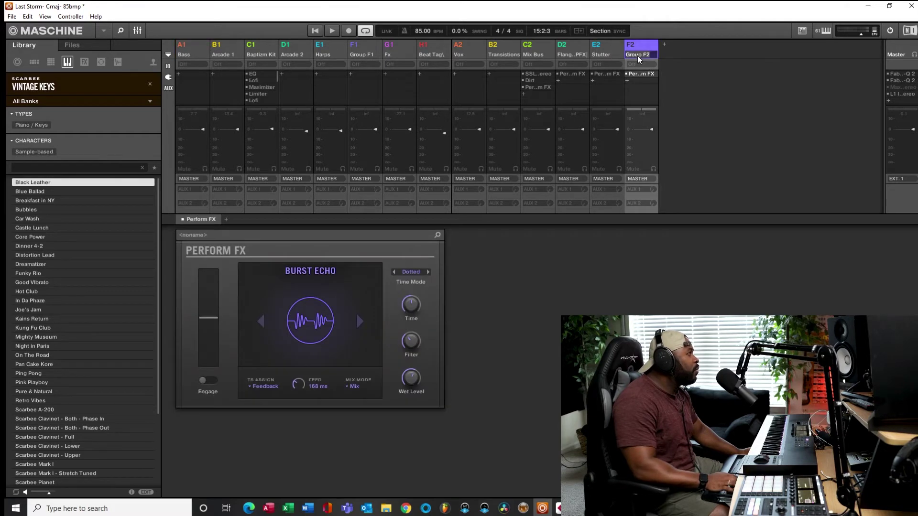
text(B)
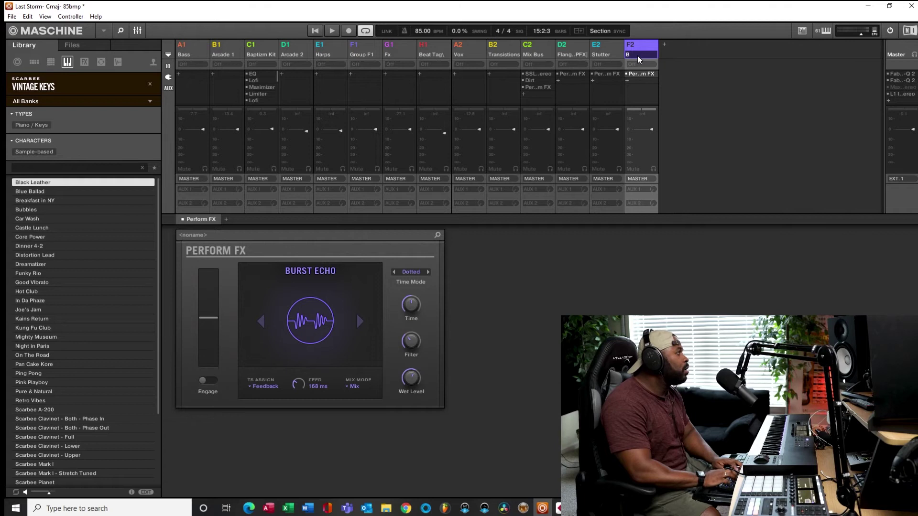
text(urt)
text(st Echo)
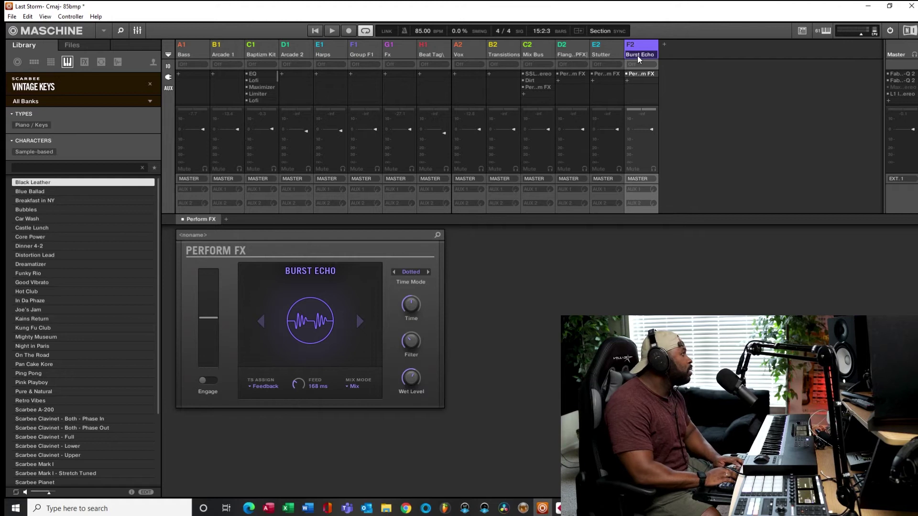
key(Return)
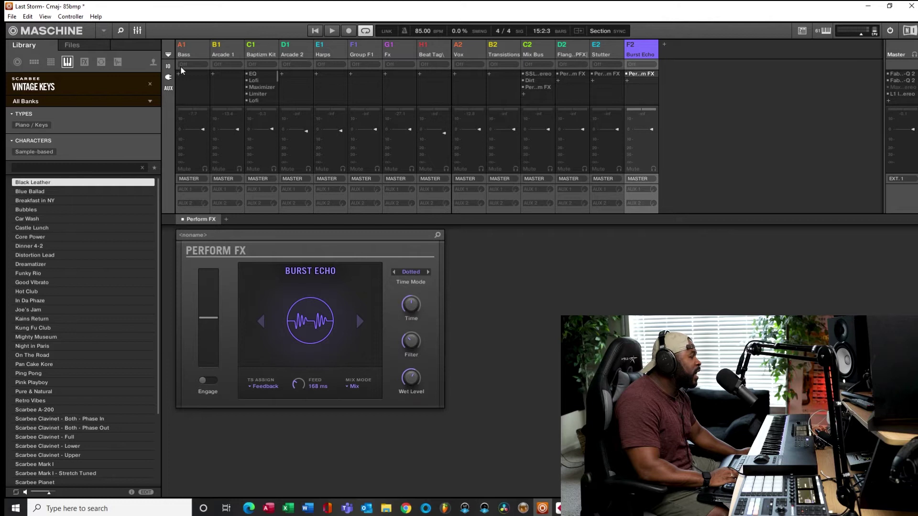
click(187, 51)
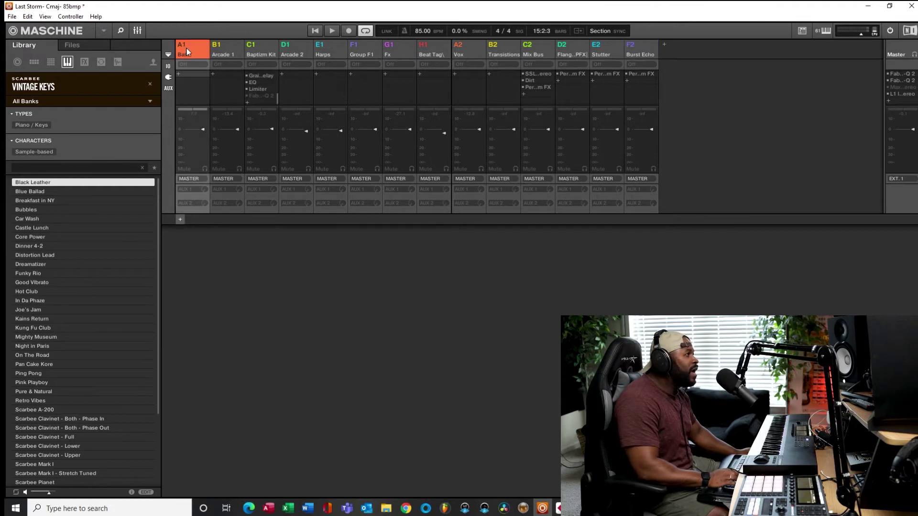
shift+click(509, 45)
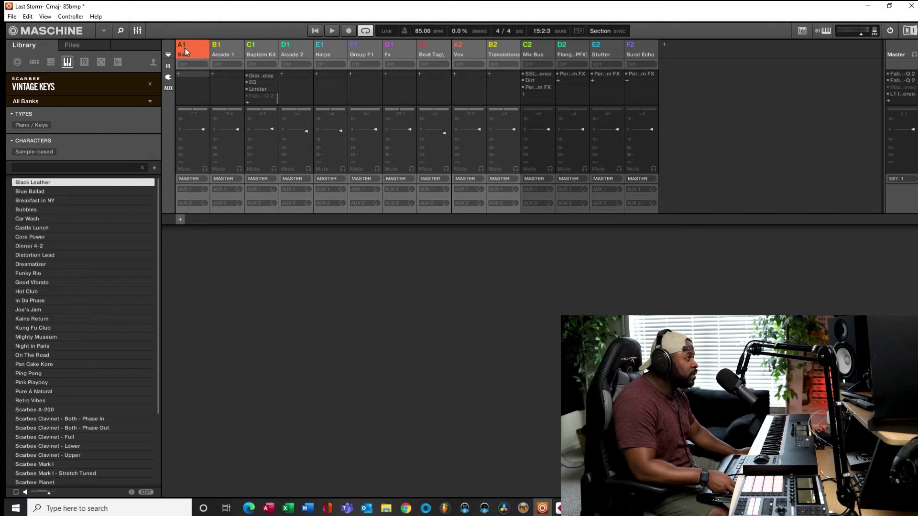
Step: Select groups A1 Bass through B2 Transitions and set their output to C2 - Mix Bus
click(187, 51)
shift+click(503, 52)
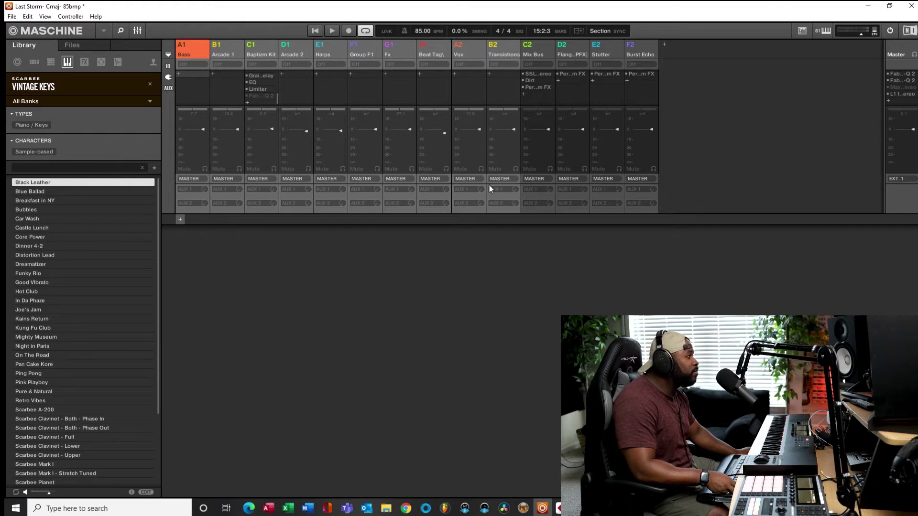
click(505, 179)
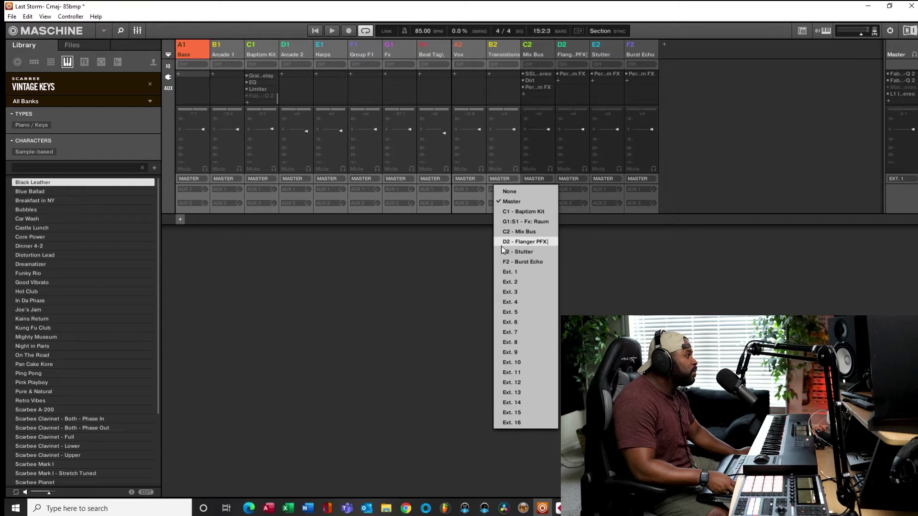
click(519, 232)
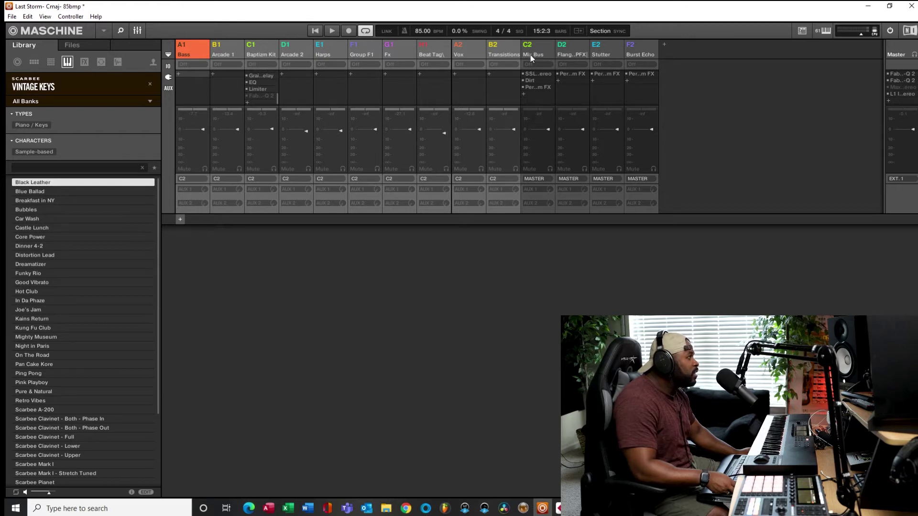
Step: Route Mix Bus to D2 - Flanger PFX, Flanger to E2 - Stutter, and Stutter to F2 - Burst Echo
click(538, 178)
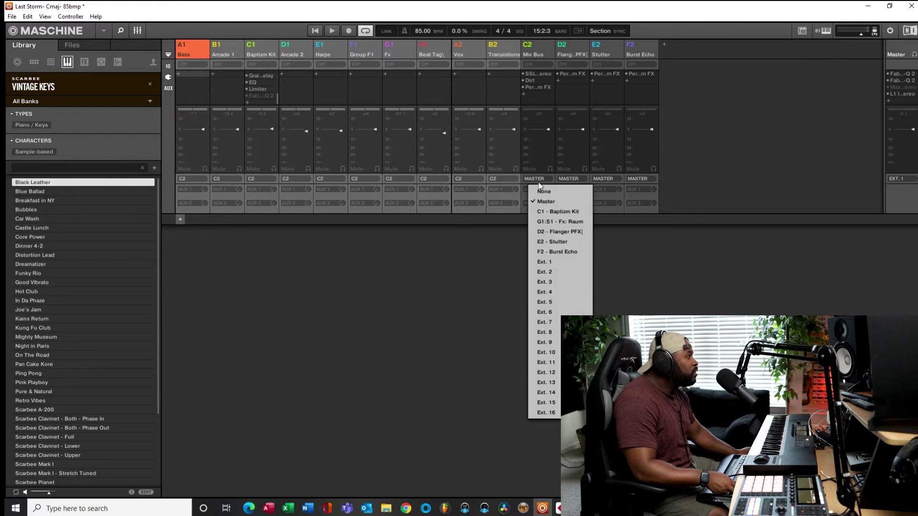
click(548, 233)
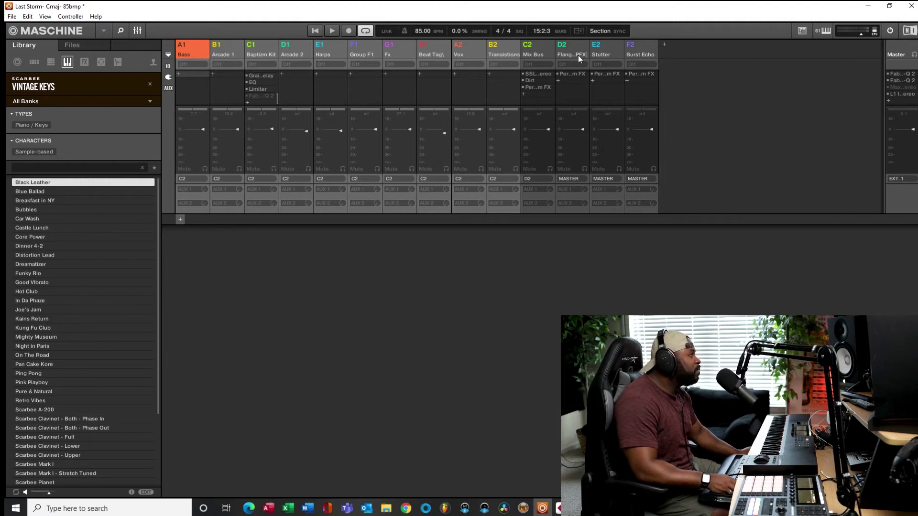
click(568, 178)
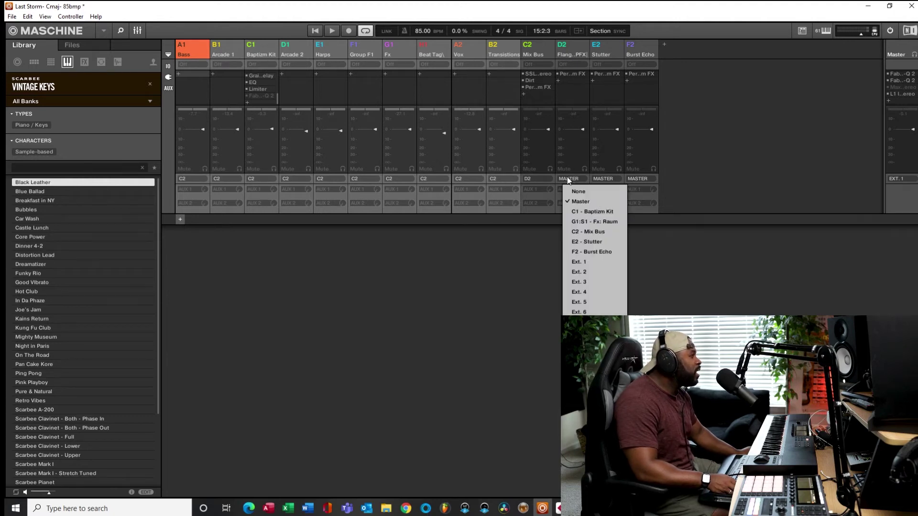
click(590, 242)
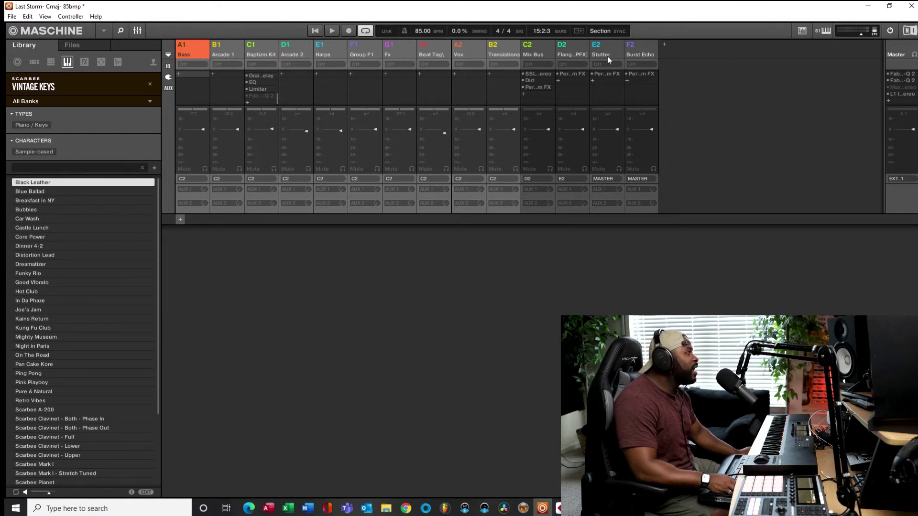
click(606, 179)
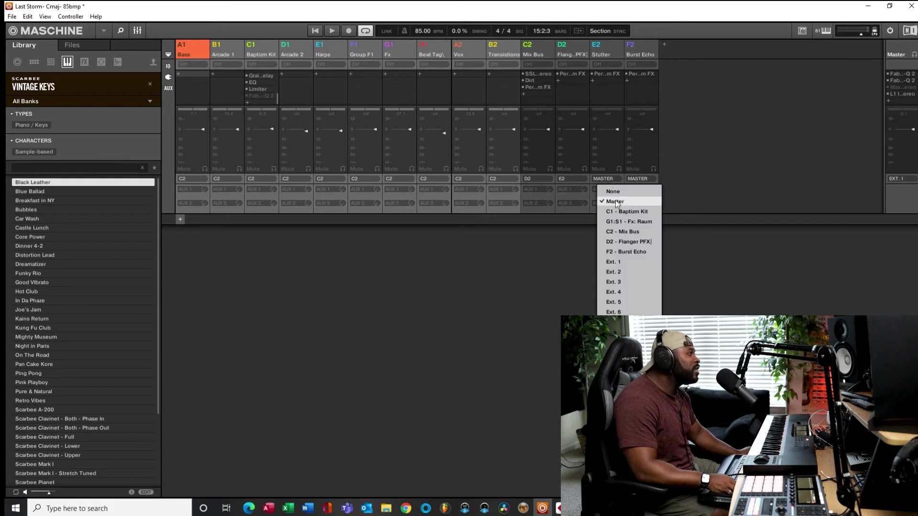
click(624, 253)
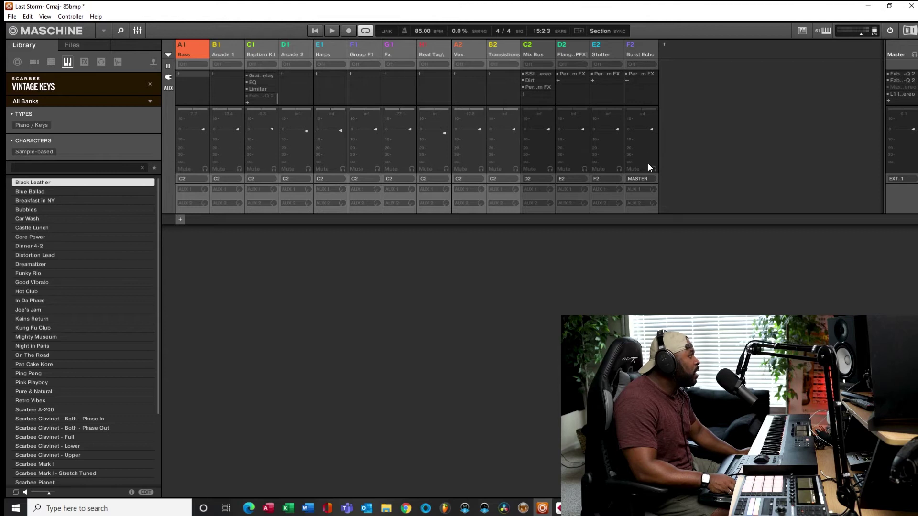
Step: Keep Burst Echo's output on Master and raise the Flanger PFX fader to about 0 dB
click(642, 178)
click(662, 200)
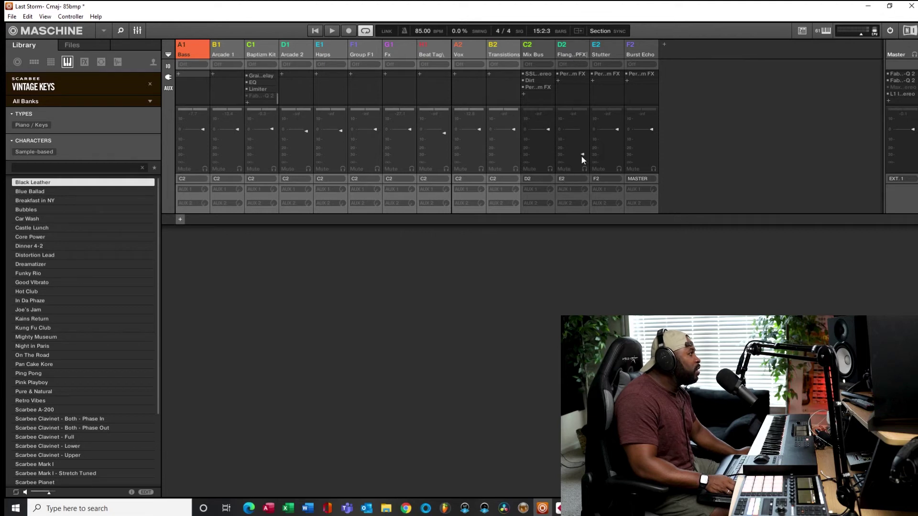
drag(581, 157, 582, 130)
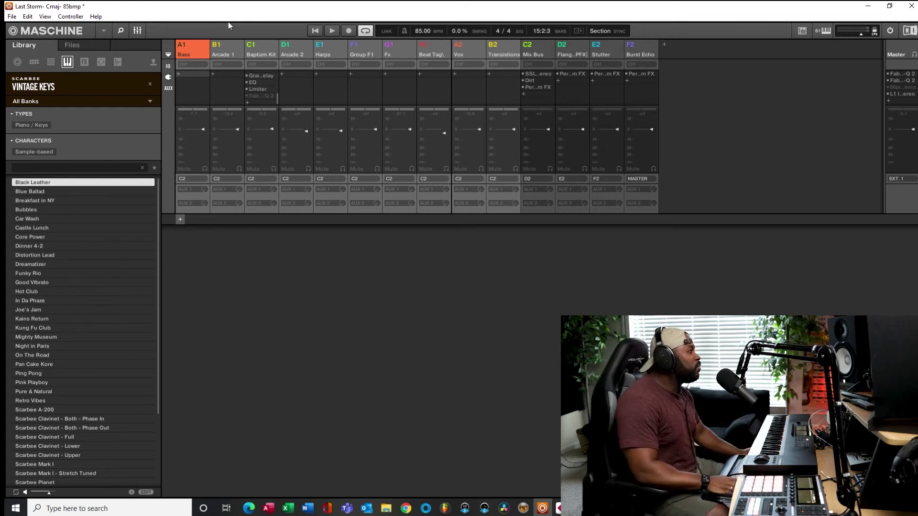
Step: Inspect the Flanger, Stutter and Burst Echo channels' Perform FX, ending on the Mix Bus plugins
click(574, 74)
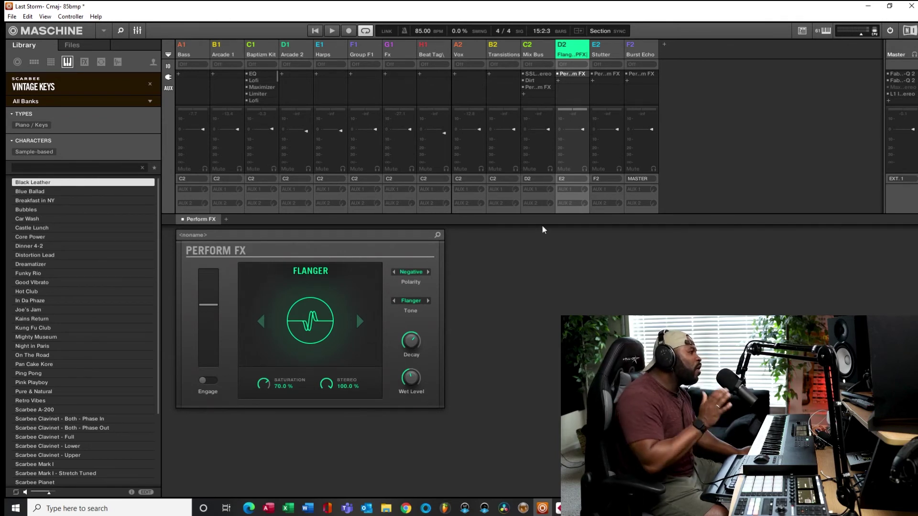
click(532, 88)
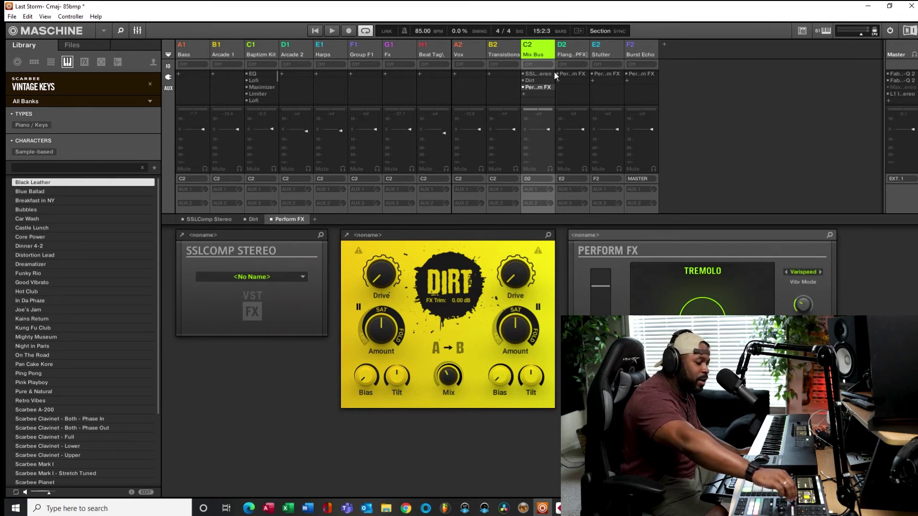
click(585, 48)
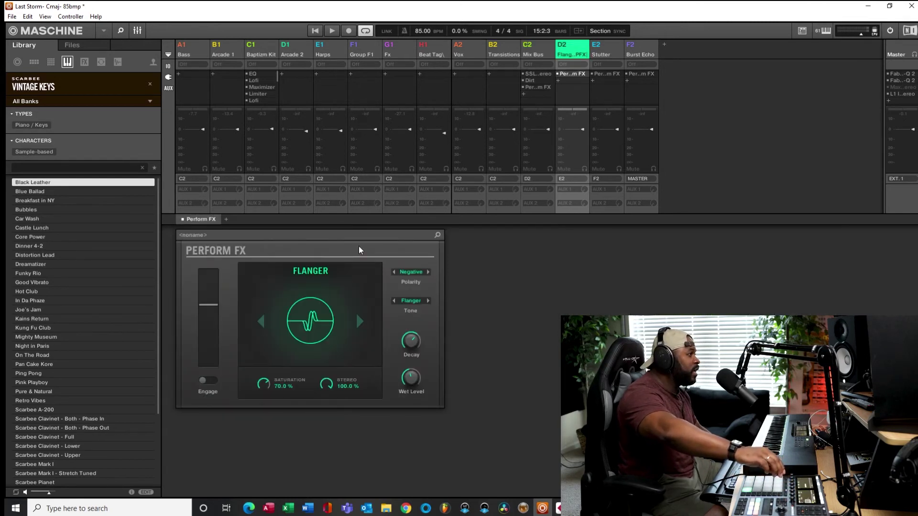
click(604, 53)
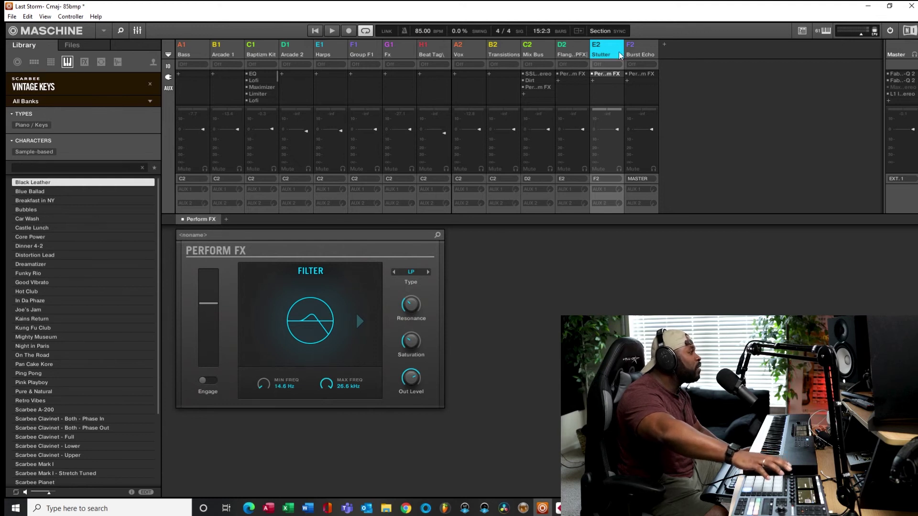
click(645, 53)
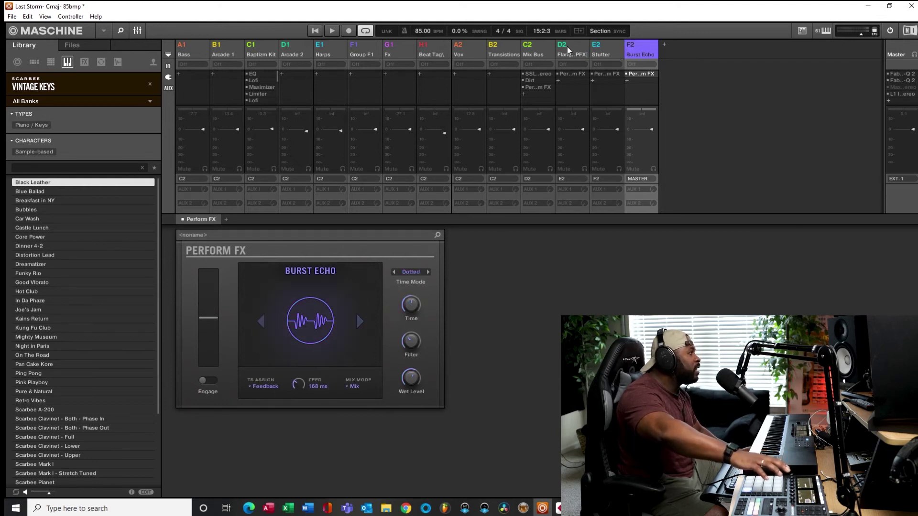
click(575, 48)
click(540, 53)
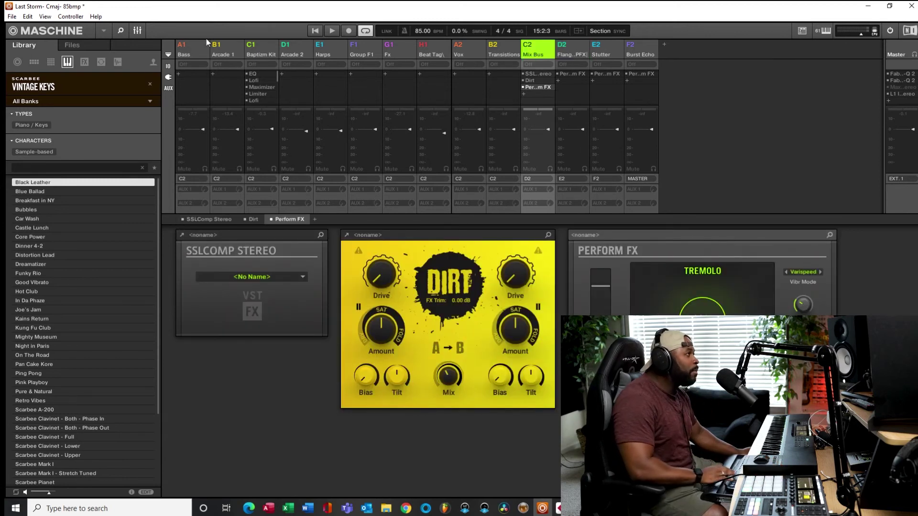
Step: Play the song through the Mix Bus chain, stop it, then restart playback
key(space)
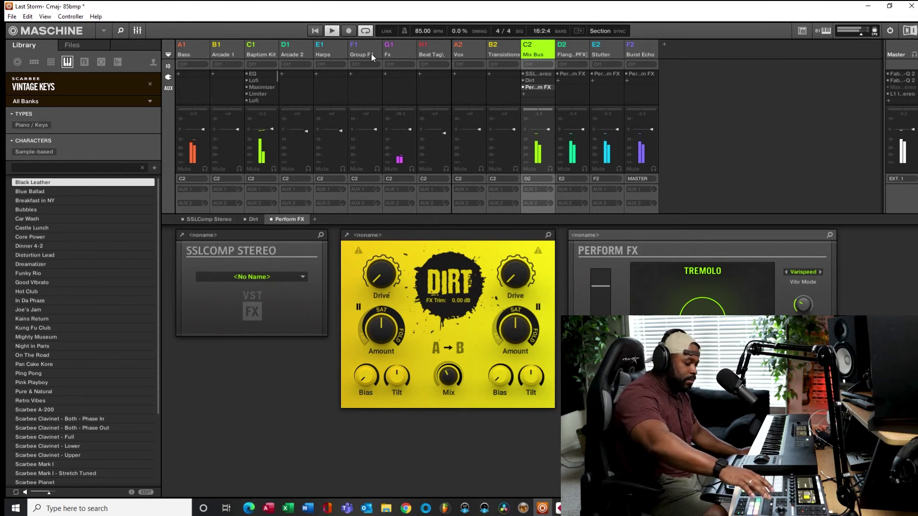
key(space)
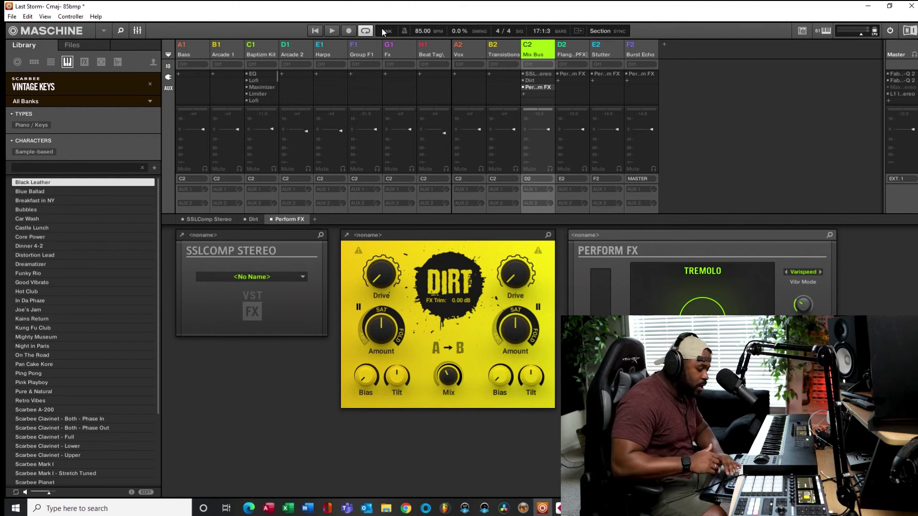
key(space)
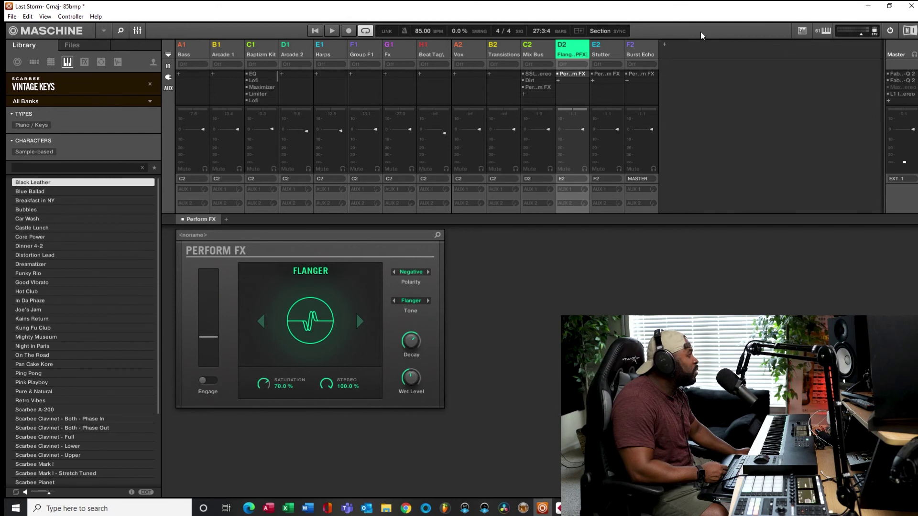
Step: Step from the Mix Bus and Flanger channels to the Stutter group channel
click(540, 52)
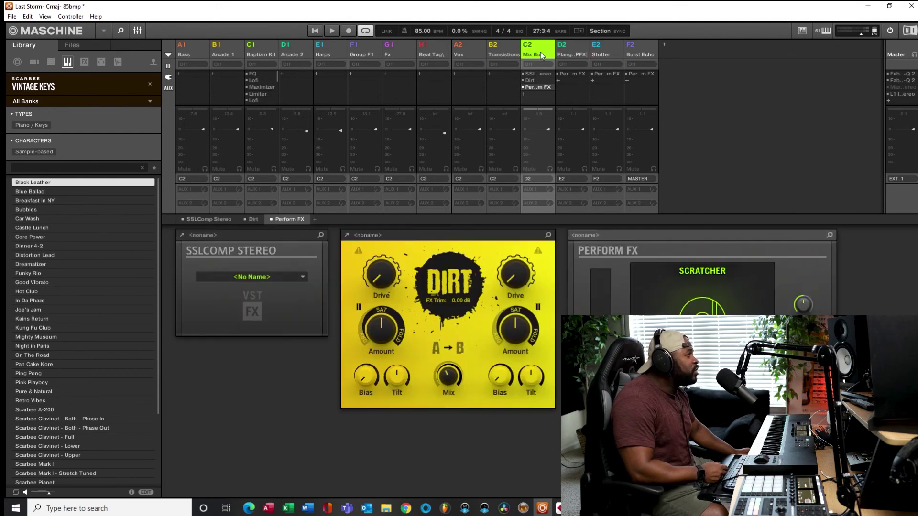
click(580, 48)
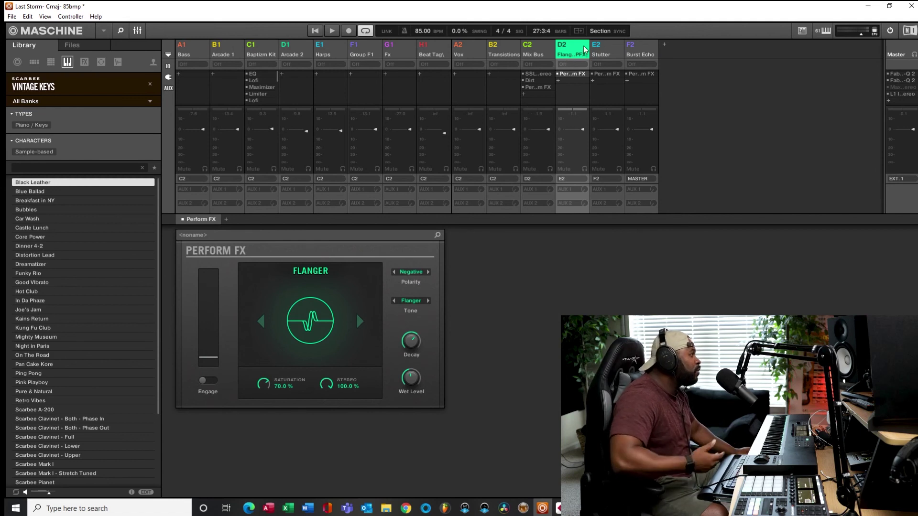
click(604, 54)
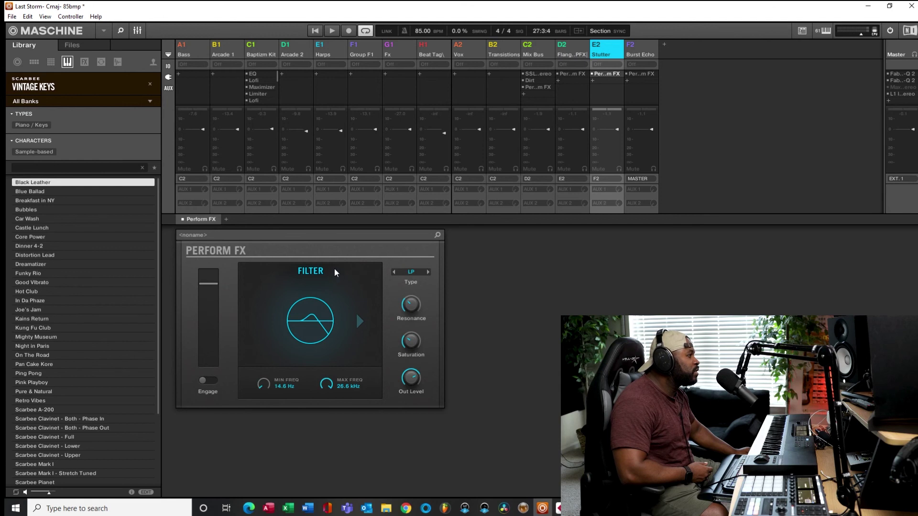
Step: Try Scratcher and Tremolo, set the Stutter group's Perform FX to Stutter, then return to Arranger
click(316, 272)
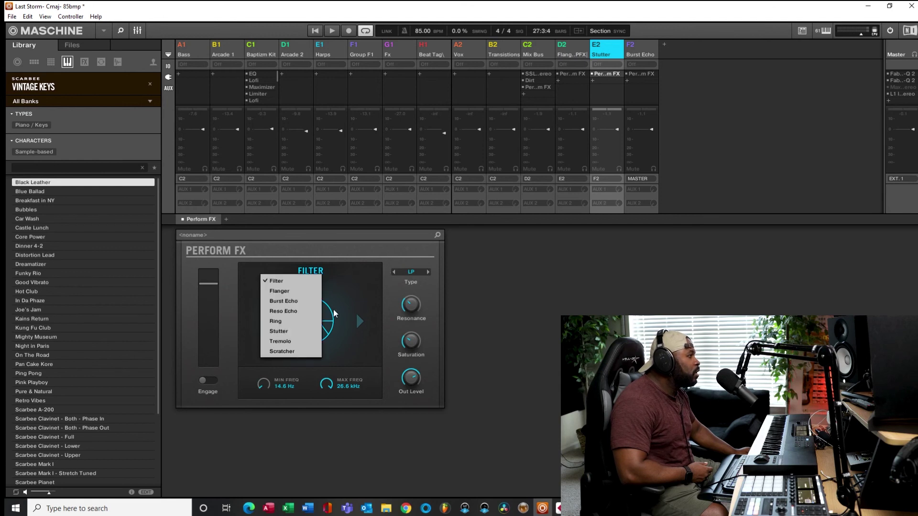
click(282, 351)
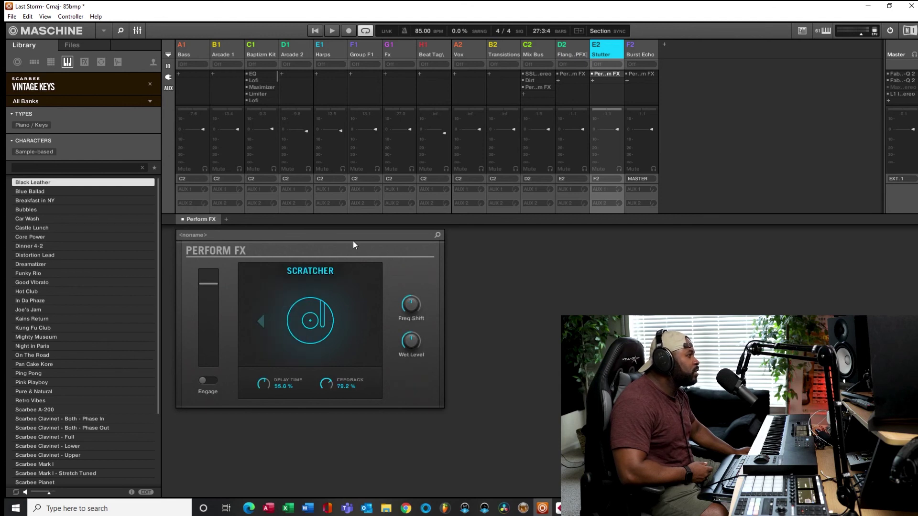
click(308, 270)
click(269, 339)
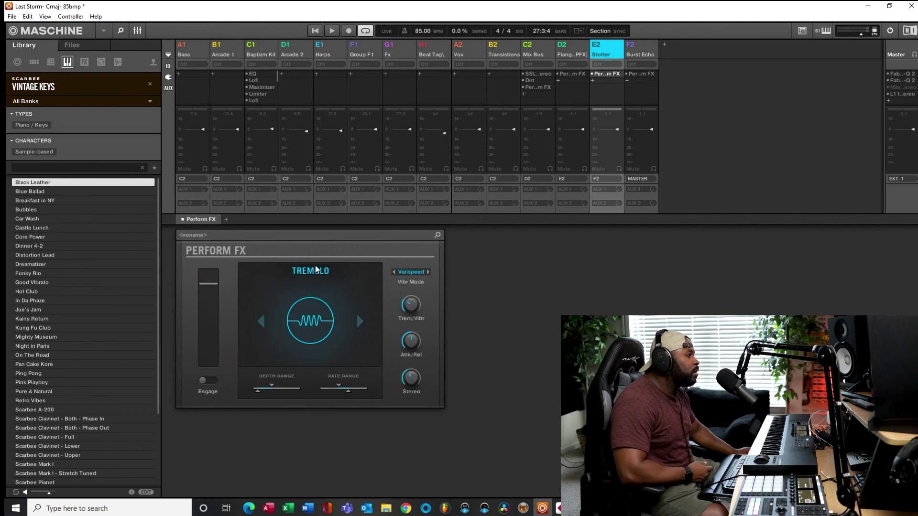
click(315, 270)
click(282, 330)
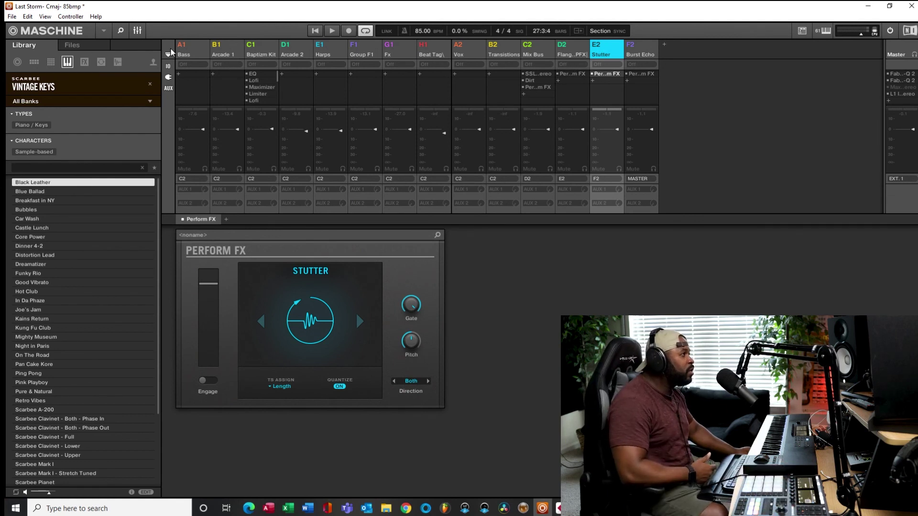
click(136, 30)
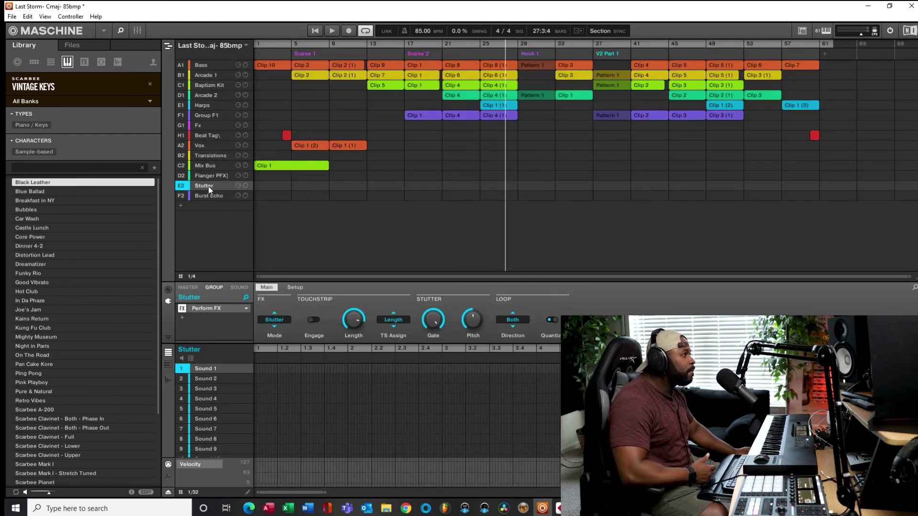